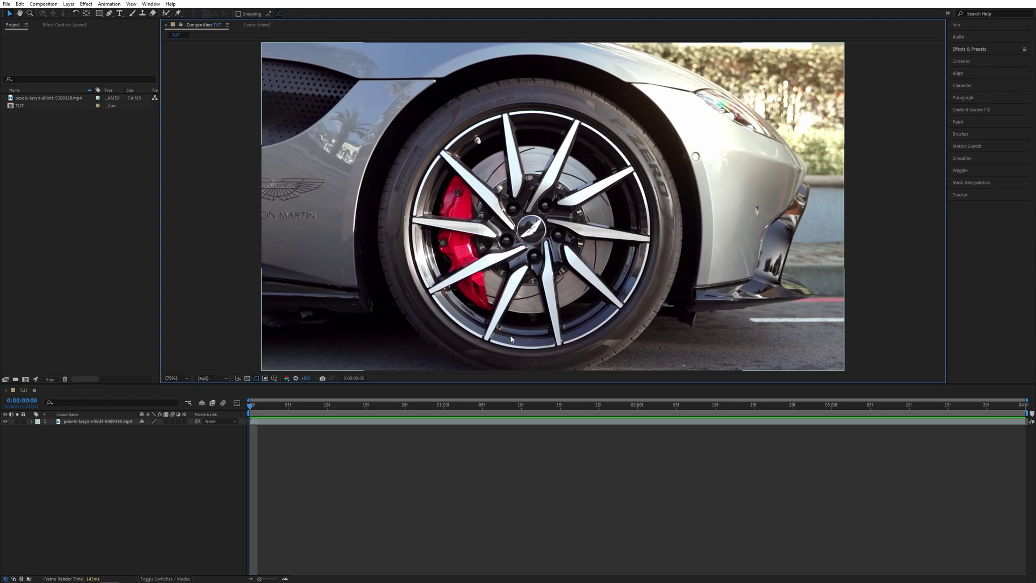
# Duplicate the car wheel footage layer with Edit > Duplicate.
pyautogui.click(97, 421)
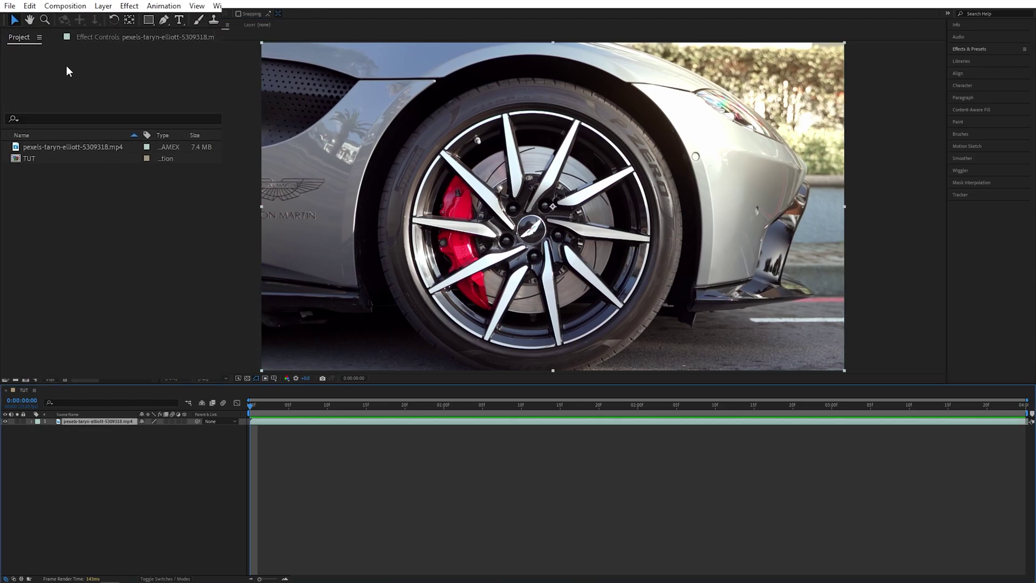
pyautogui.click(30, 5)
pyautogui.click(81, 163)
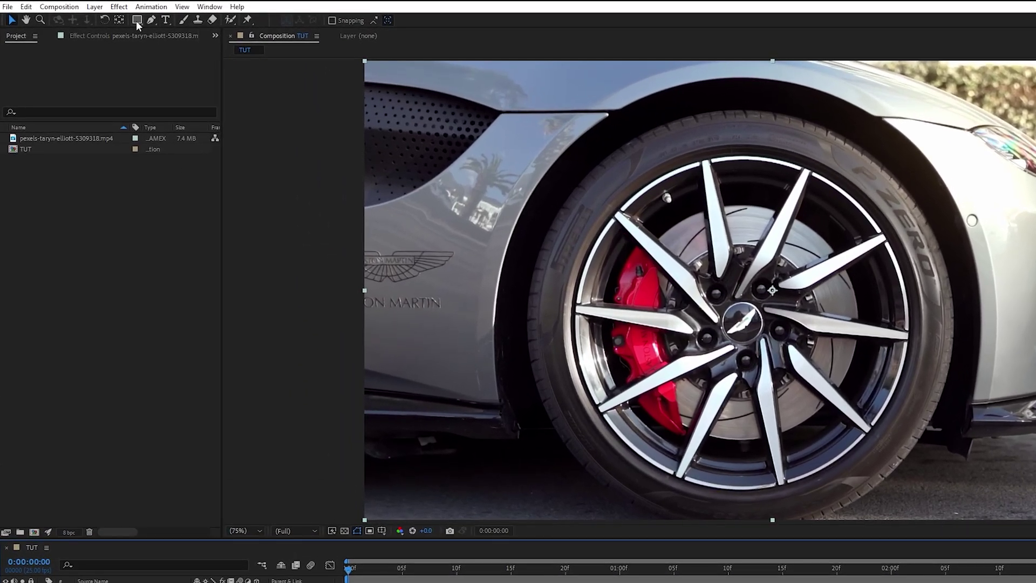
# Add an Ellipse Tool mask (Mask 1) to the top layer and resize it around the rim.
pyautogui.click(136, 21)
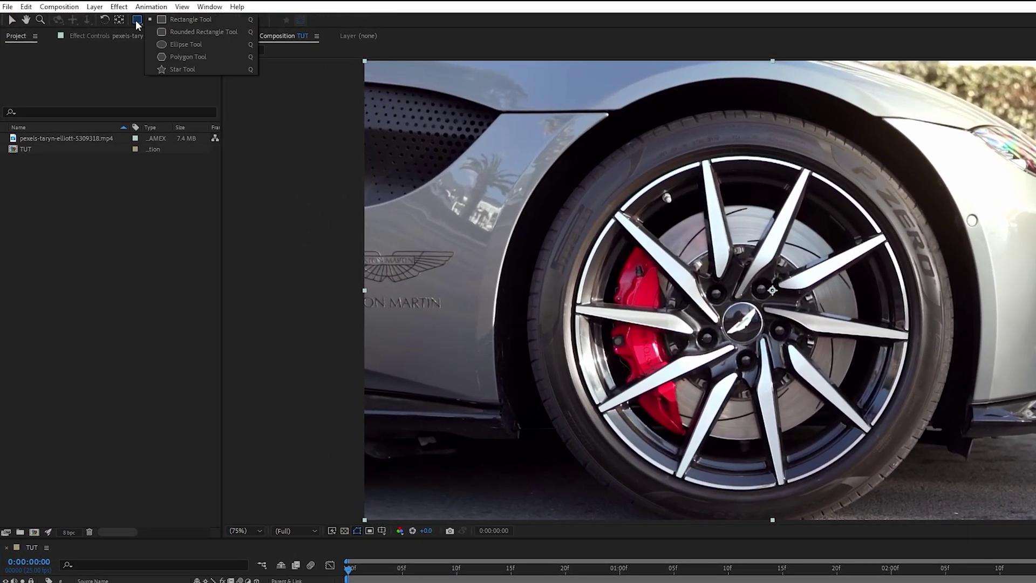
pyautogui.click(189, 45)
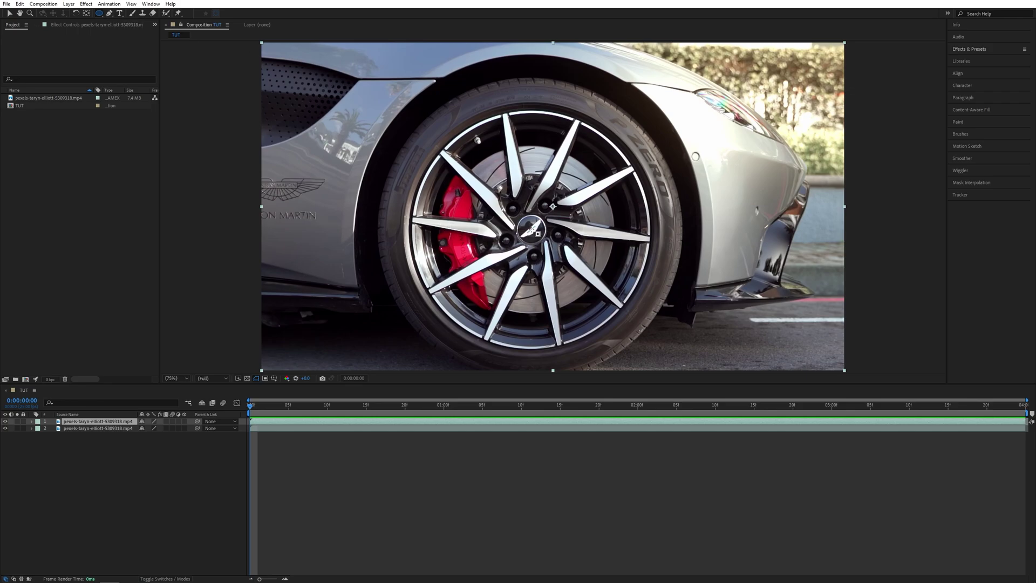
pyautogui.doubleClick(553, 206)
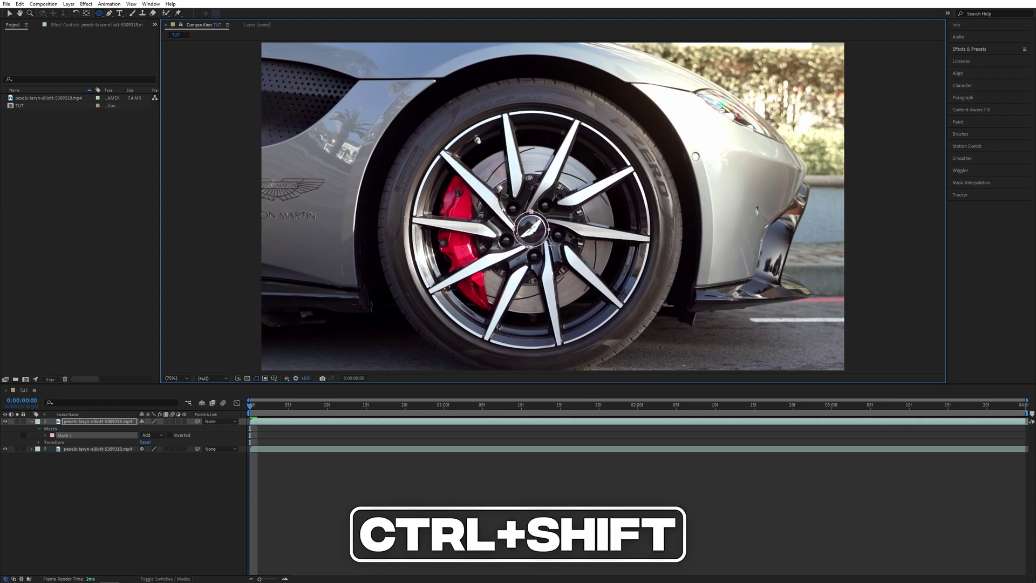
pyautogui.moveTo(532, 229); pyautogui.dragTo(657, 298)
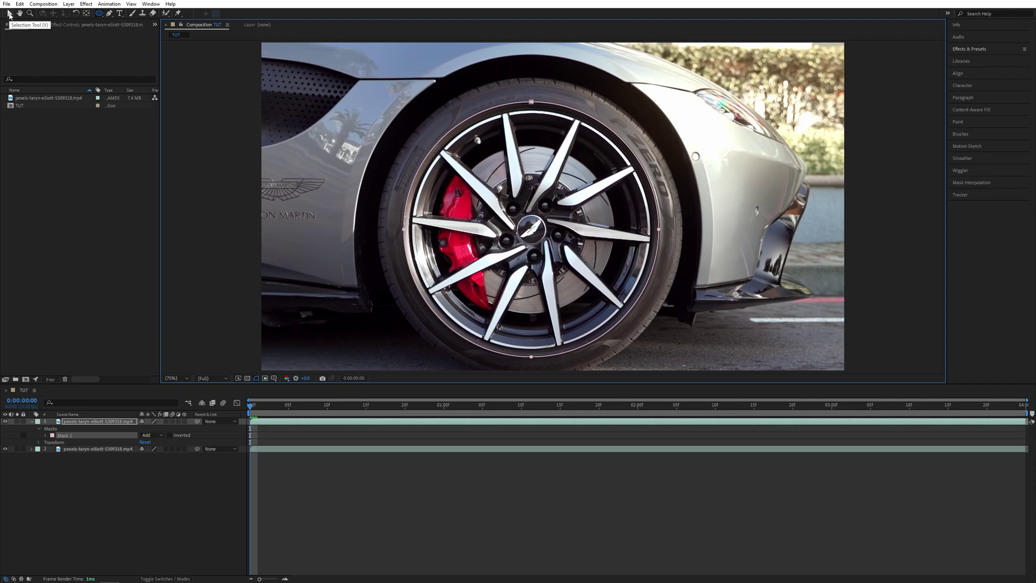
# Adjust the mask's top, right, bottom and left points to fit the rim.
pyautogui.press('v')
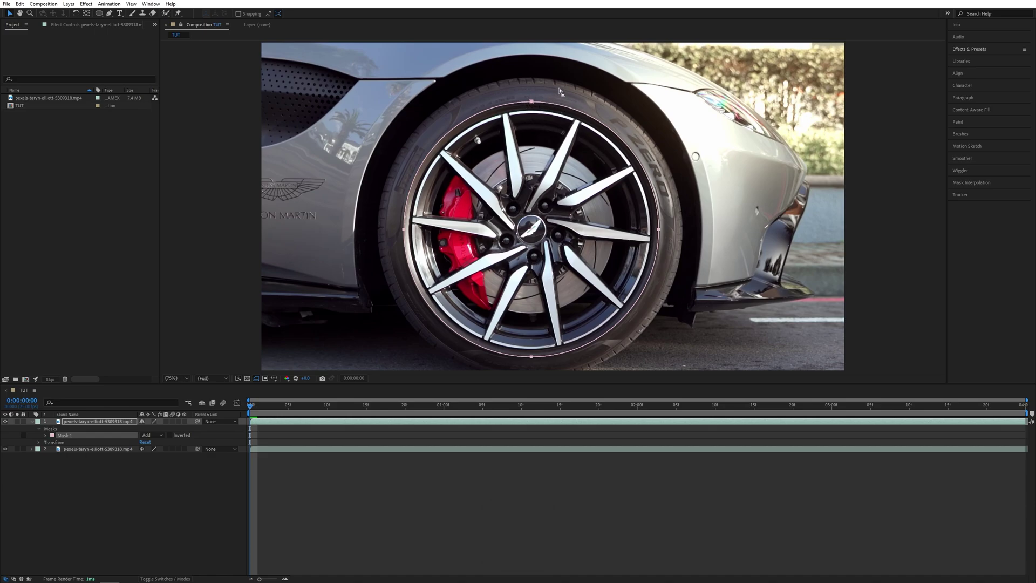
pyautogui.moveTo(560, 89); pyautogui.dragTo(506, 111)
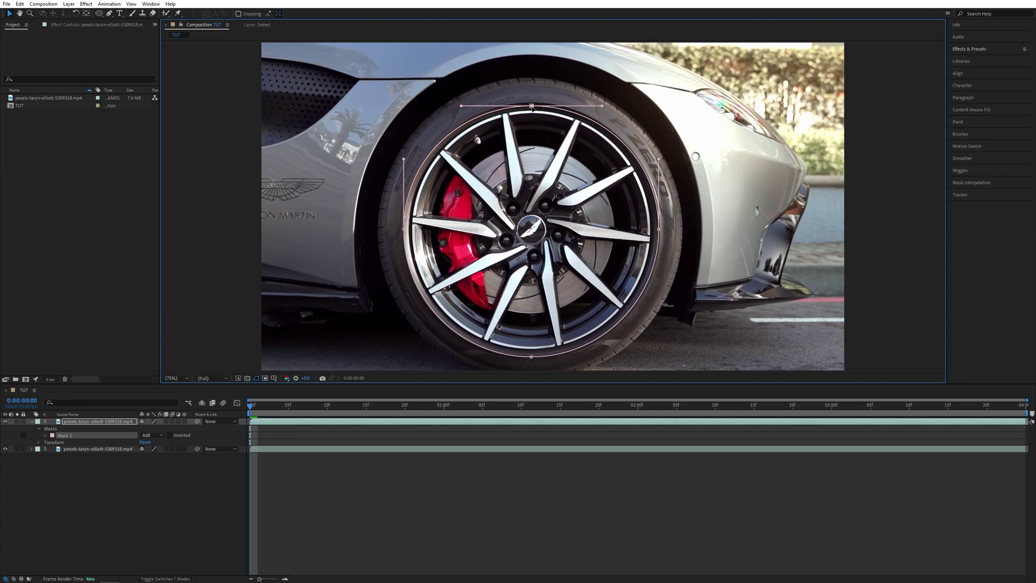
pyautogui.click(661, 229)
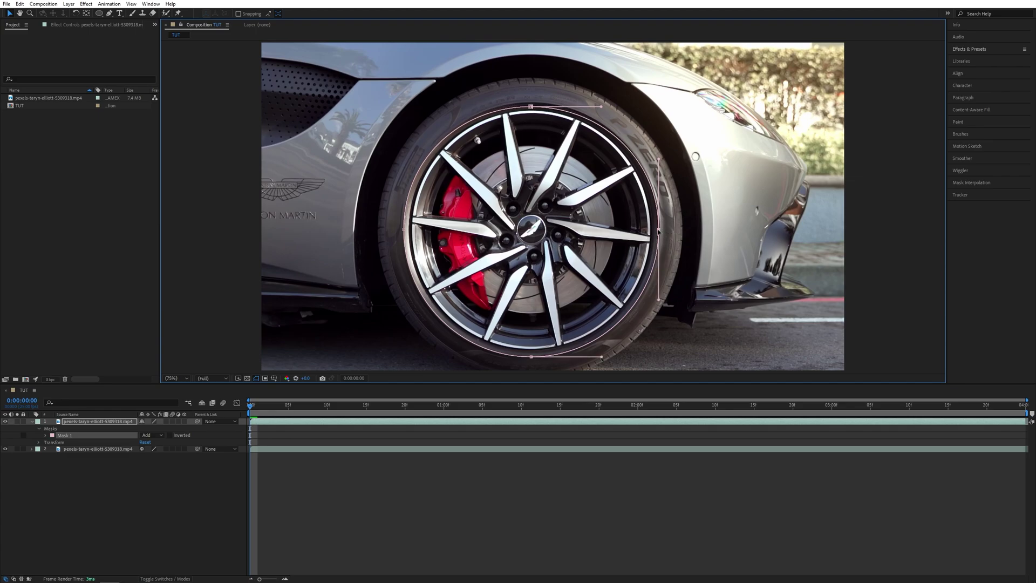
pyautogui.click(532, 357)
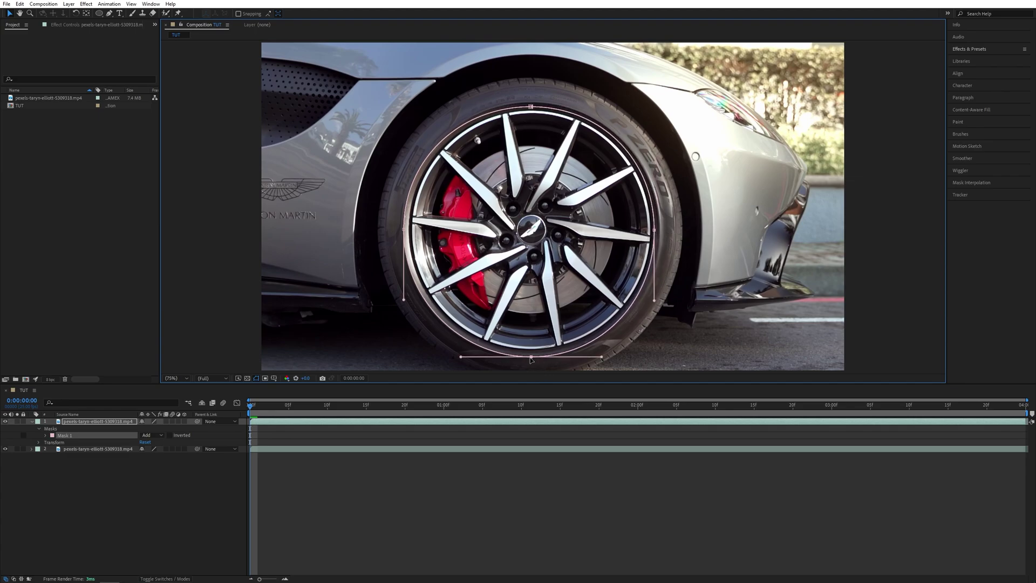
pyautogui.moveTo(531, 359); pyautogui.dragTo(528, 354)
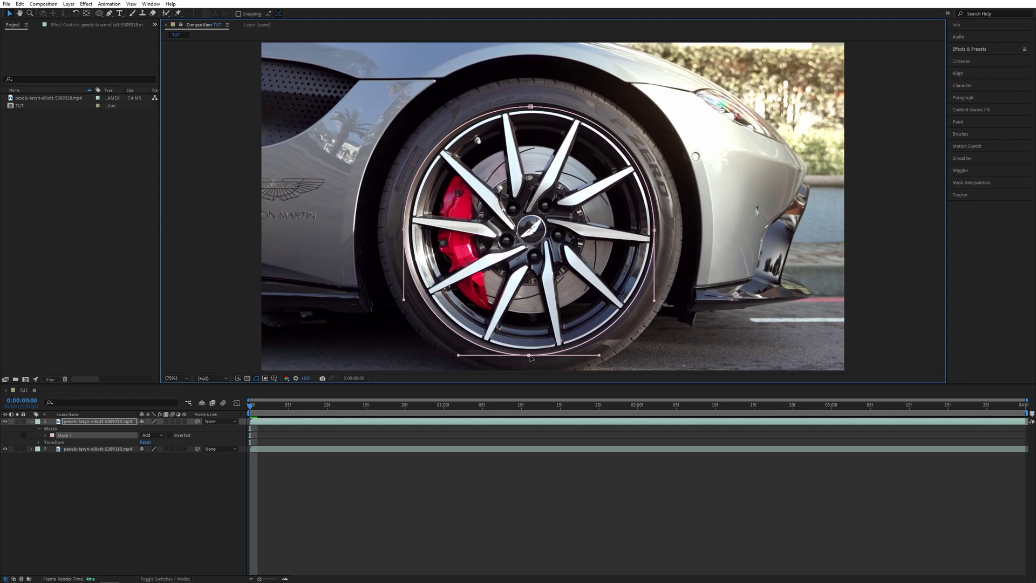
pyautogui.click(407, 237)
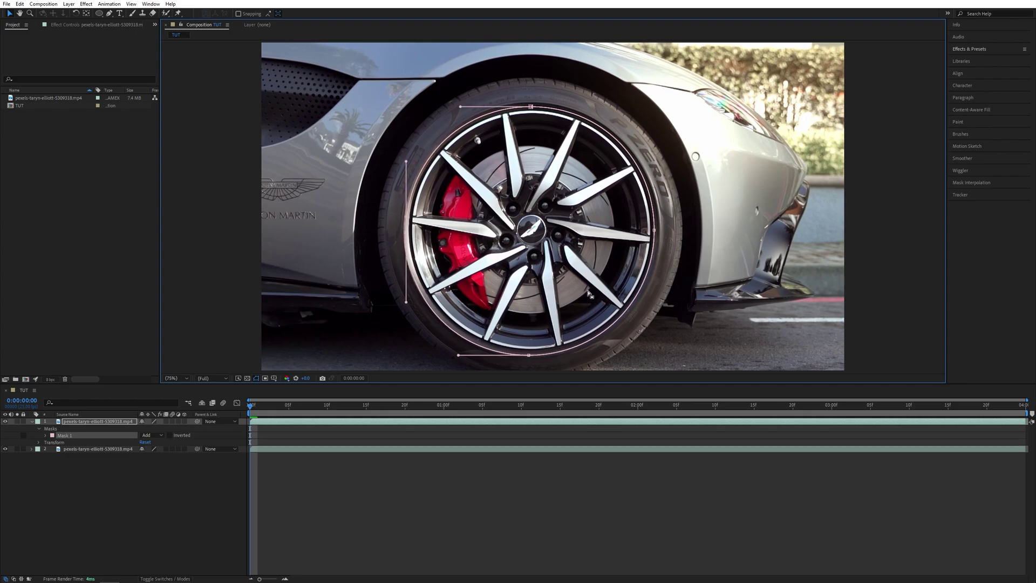
# Track Mask 1 with the Tracker method set to Position, Scale, Rotation & Skew.
pyautogui.rightClick(68, 436)
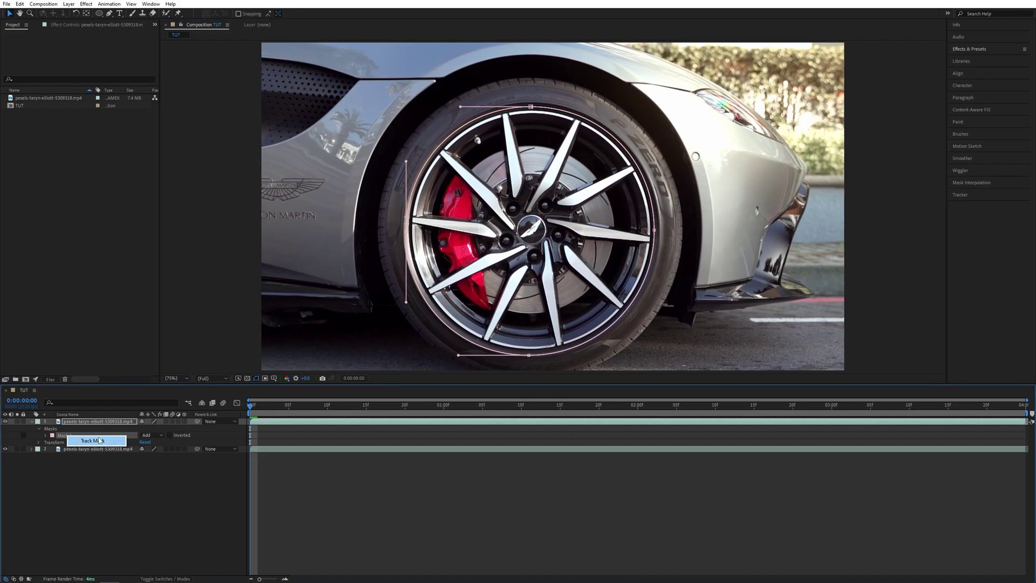
pyautogui.click(93, 440)
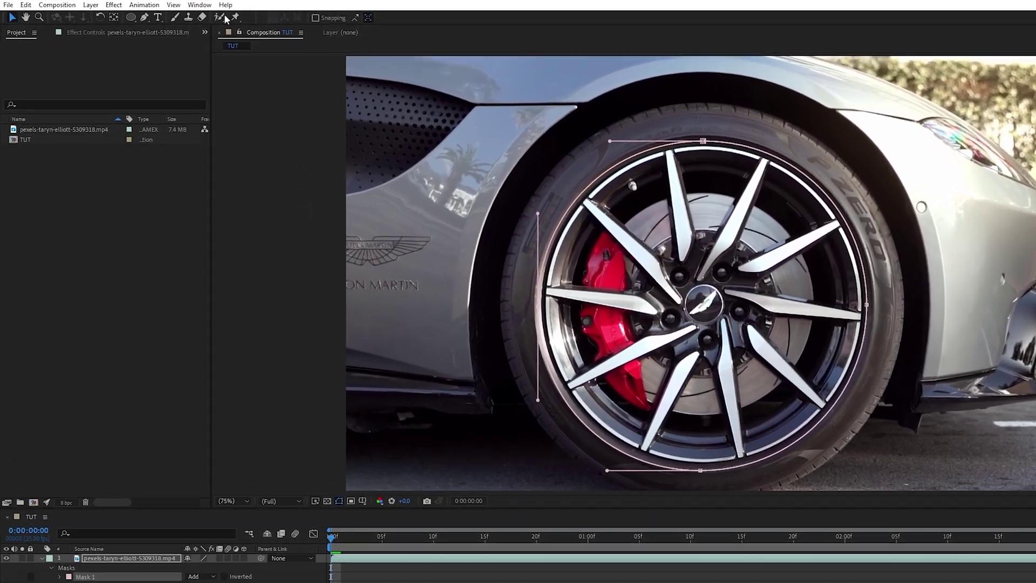
pyautogui.click(151, 3)
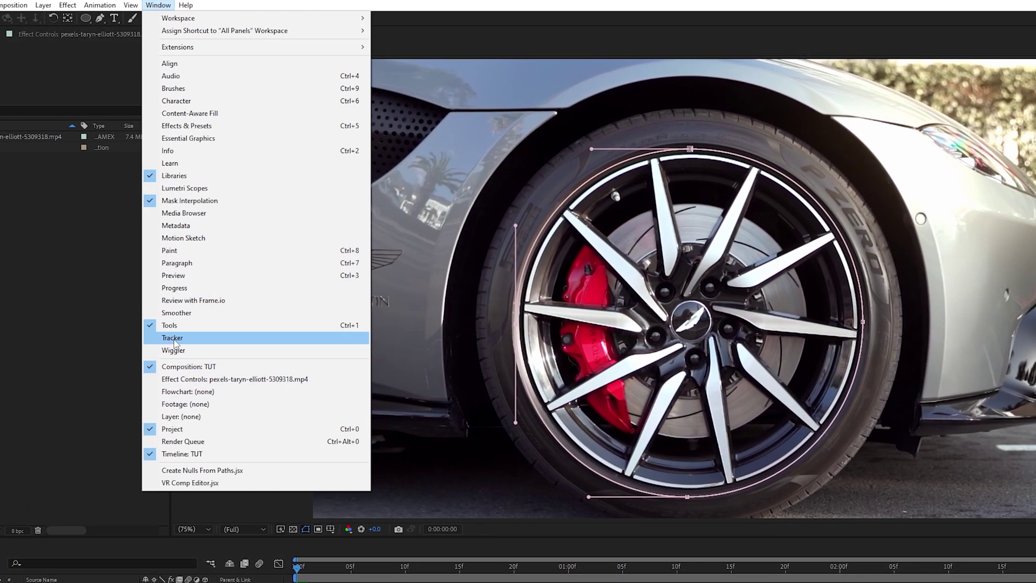
pyautogui.click(225, 338)
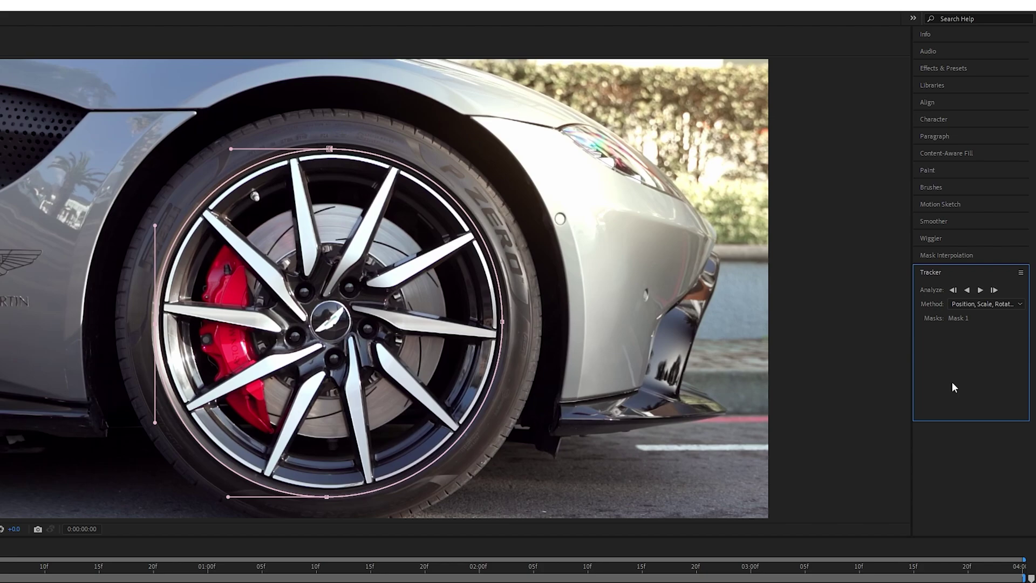
pyautogui.click(1014, 306)
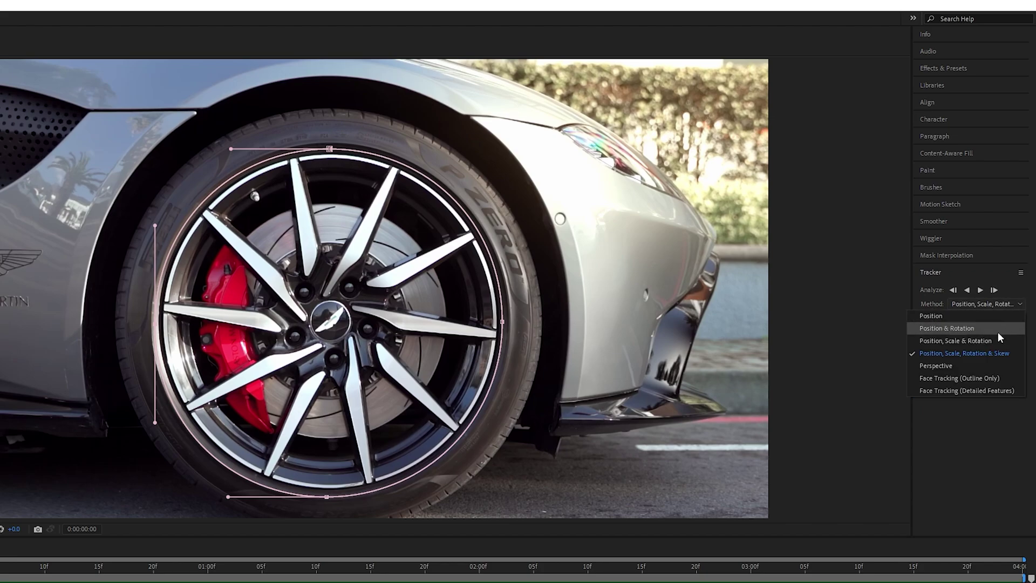
pyautogui.click(949, 354)
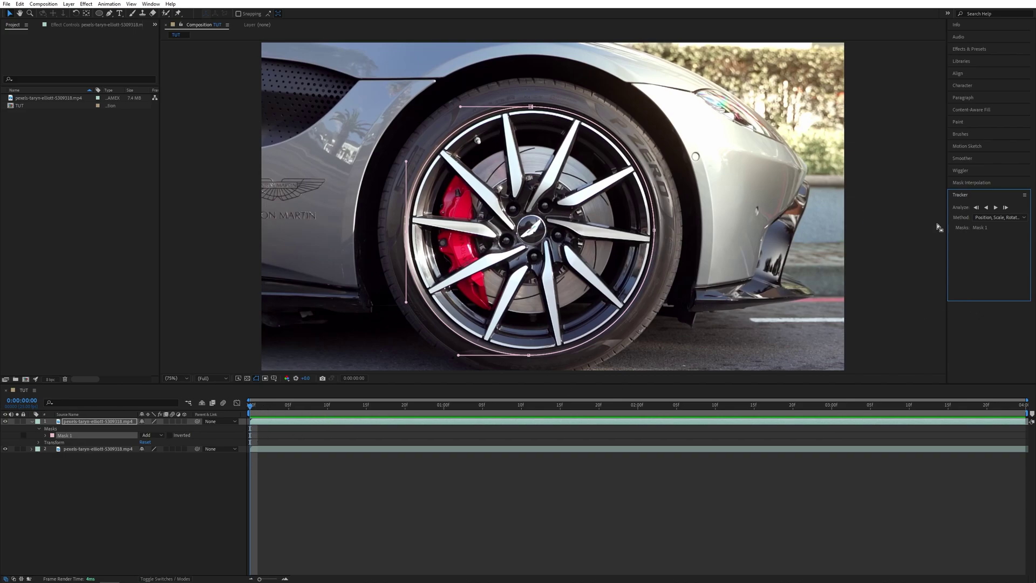
# Track Mask 1 forward through the clip, then scrub from the start to check it.
pyautogui.click(996, 209)
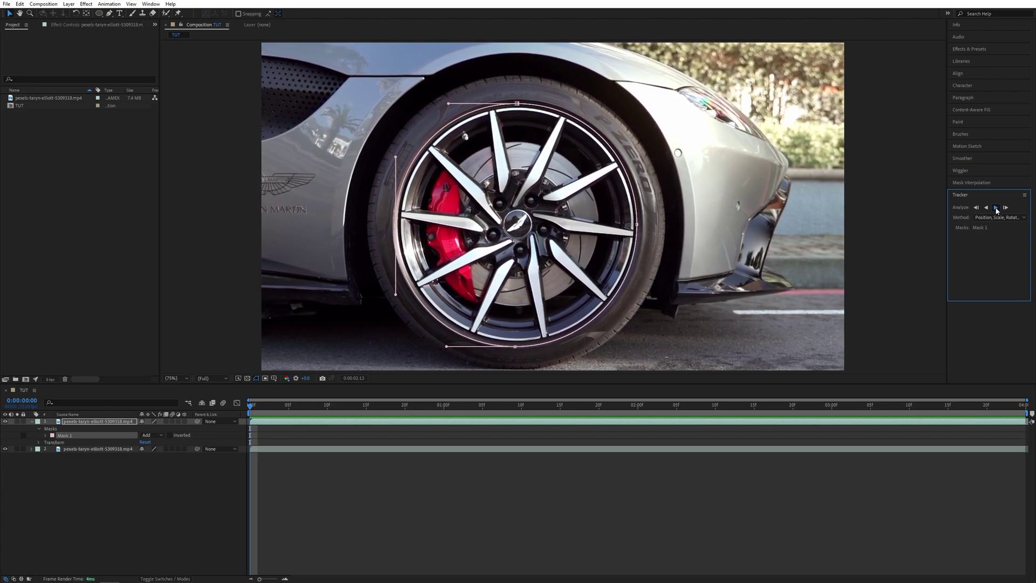
pyautogui.press('Home')
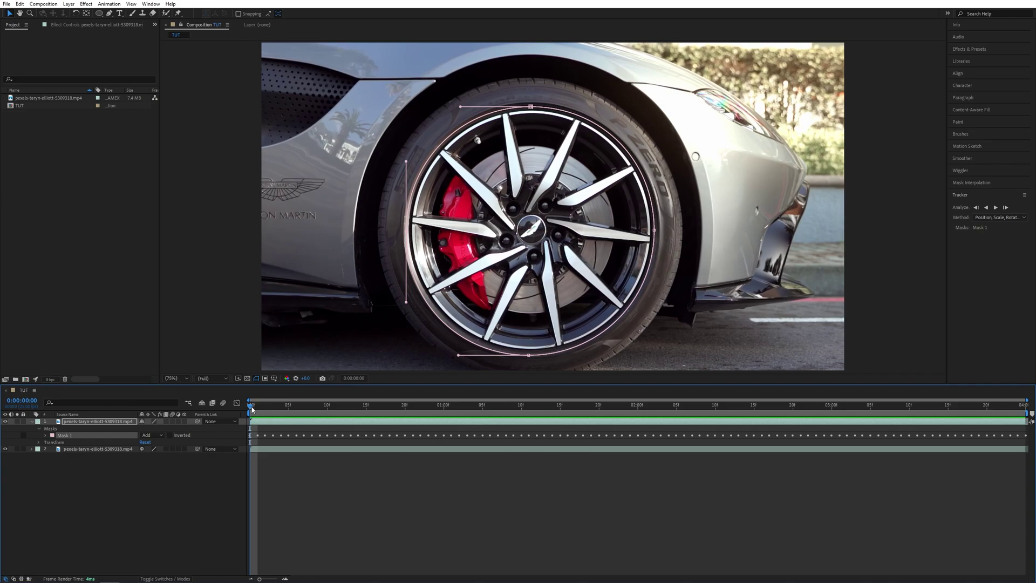
pyautogui.moveTo(252, 406); pyautogui.dragTo(576, 405)
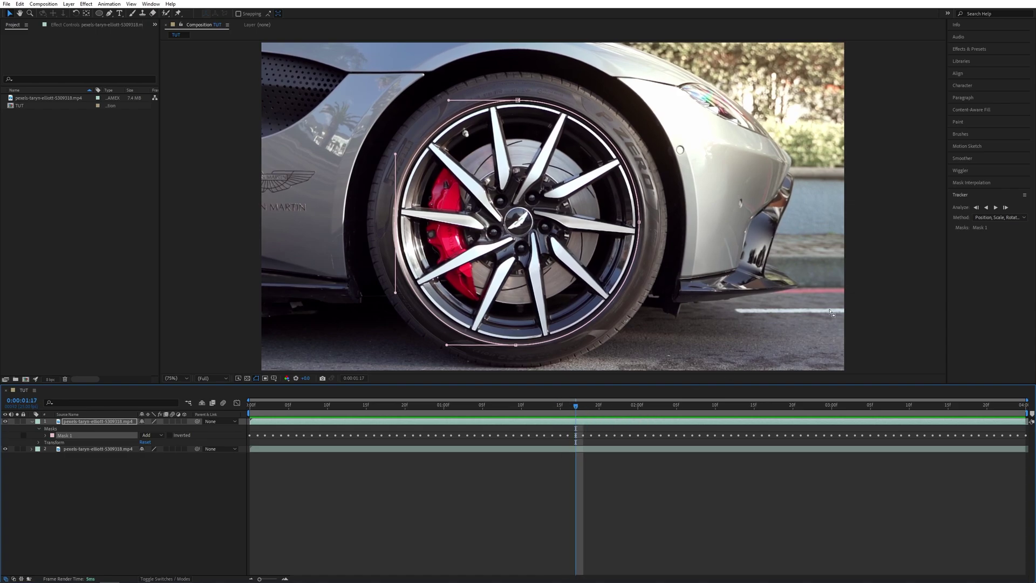
# Apply the Saber effect from the Effects library to the top footage layer.
pyautogui.click(969, 49)
pyautogui.write('sa')
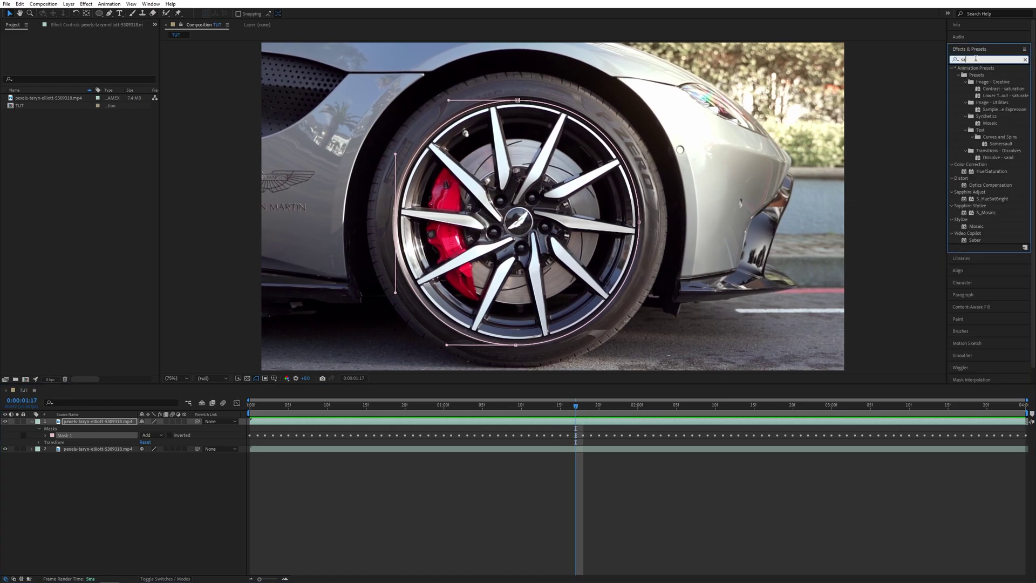
pyautogui.write('ber')
pyautogui.click(975, 74)
pyautogui.moveTo(975, 74); pyautogui.dragTo(107, 423)
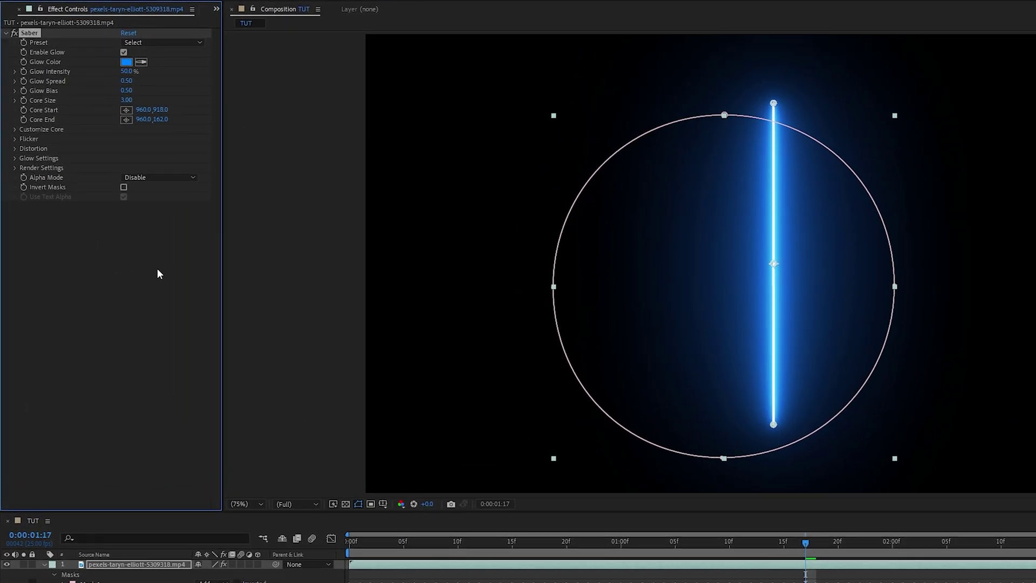
# Set Saber Core Type to Layer Masks and Composite Settings to Transparent.
pyautogui.click(15, 130)
pyautogui.click(156, 140)
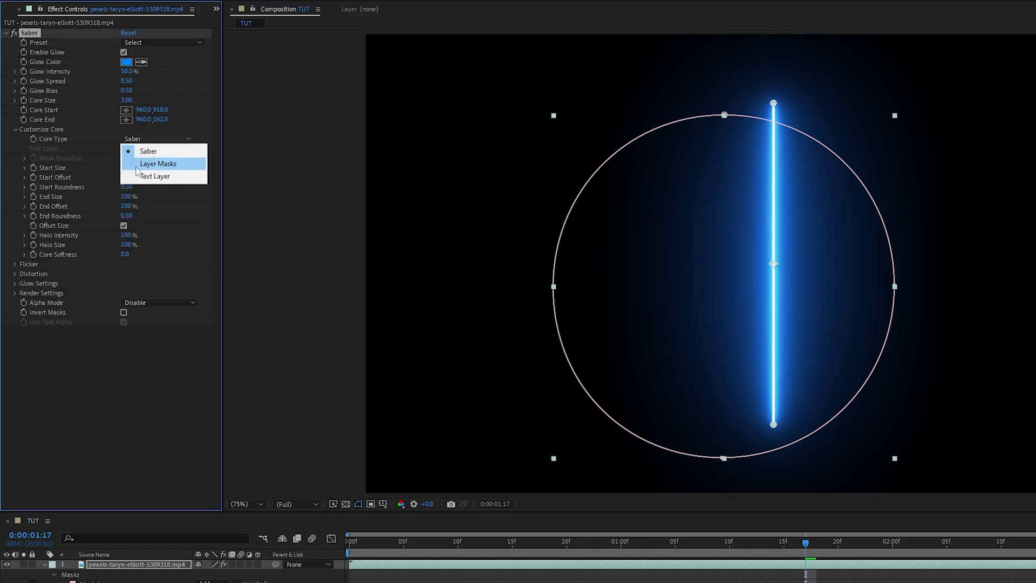
pyautogui.click(162, 161)
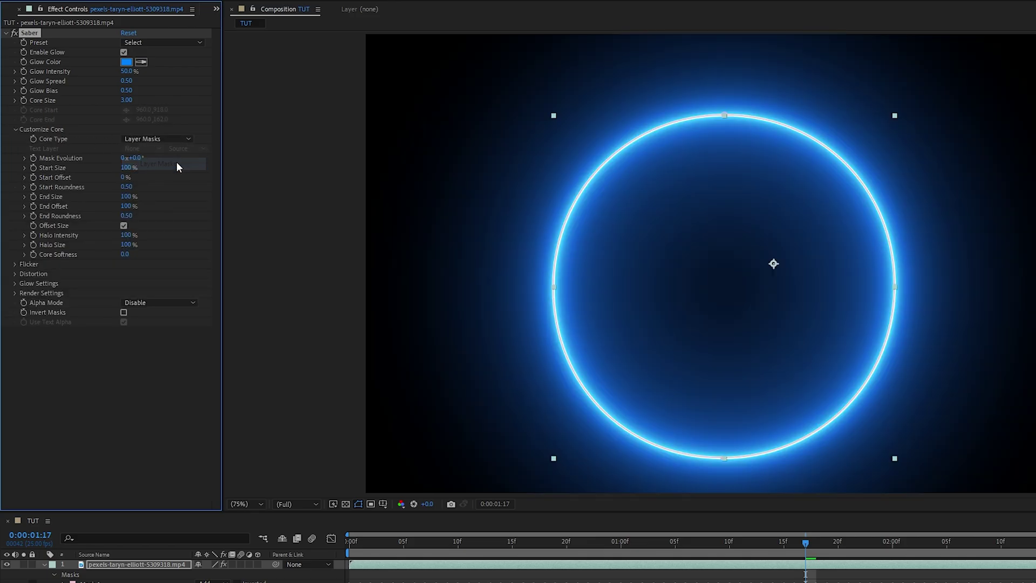
pyautogui.click(16, 292)
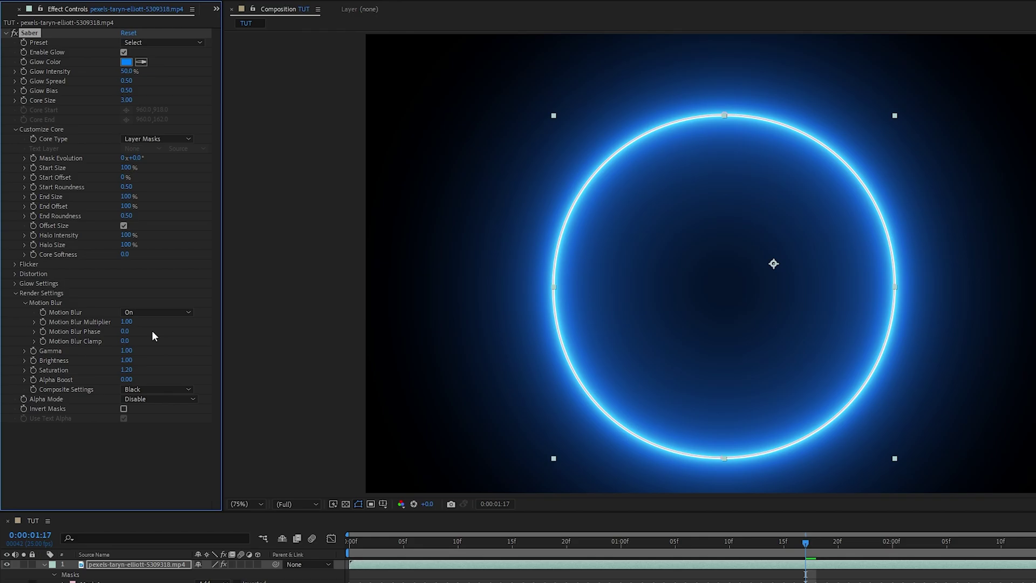
pyautogui.click(154, 389)
pyautogui.click(157, 397)
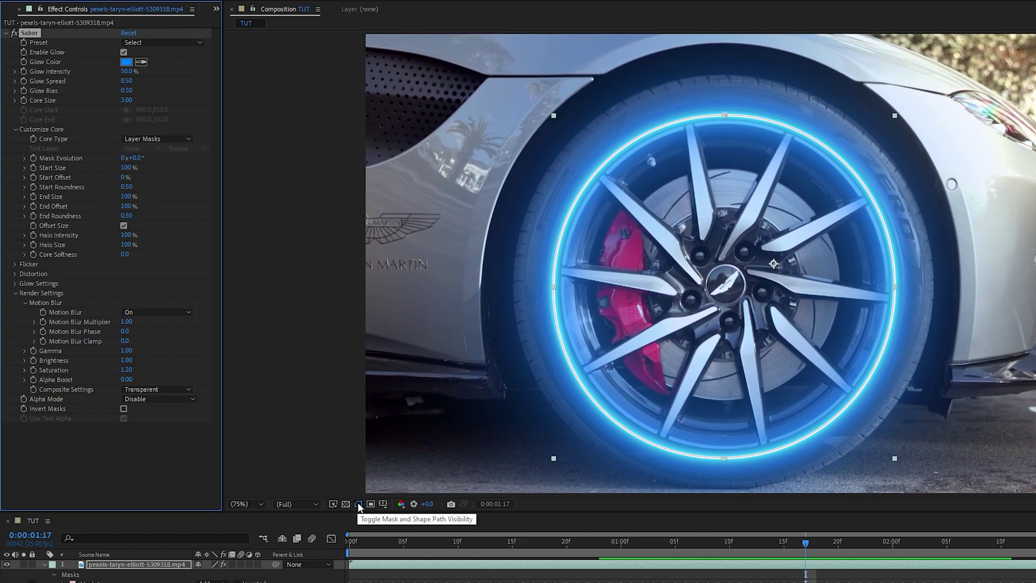
# Hide the mask path outline and apply the Saber Neon preset for a pink glow.
pyautogui.click(359, 504)
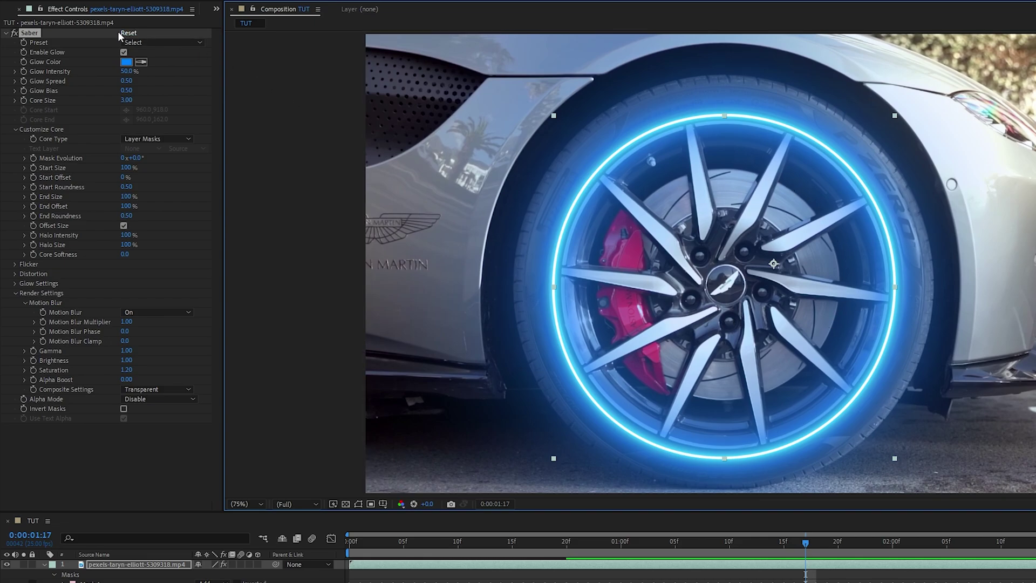
pyautogui.click(197, 42)
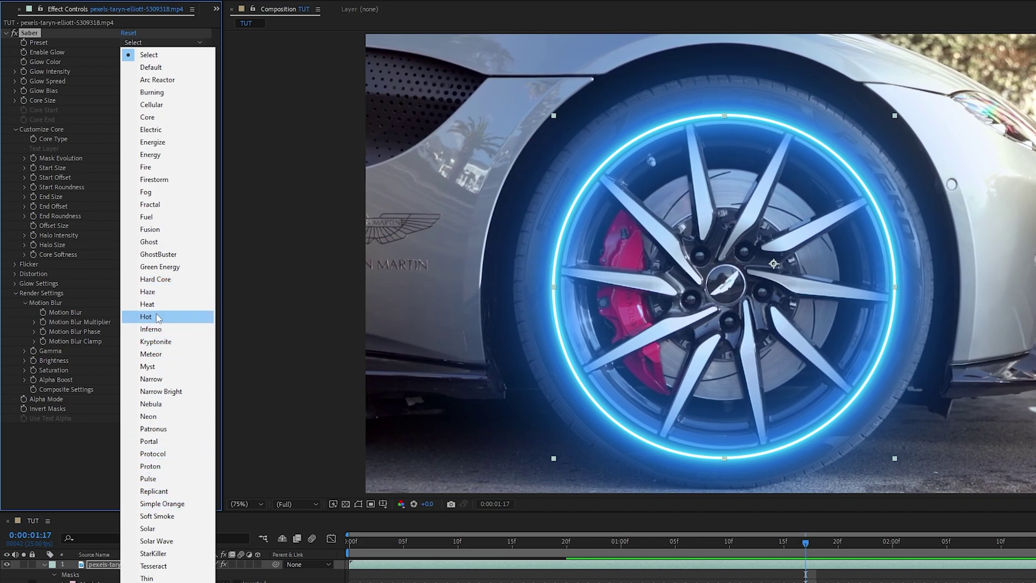
pyautogui.click(150, 416)
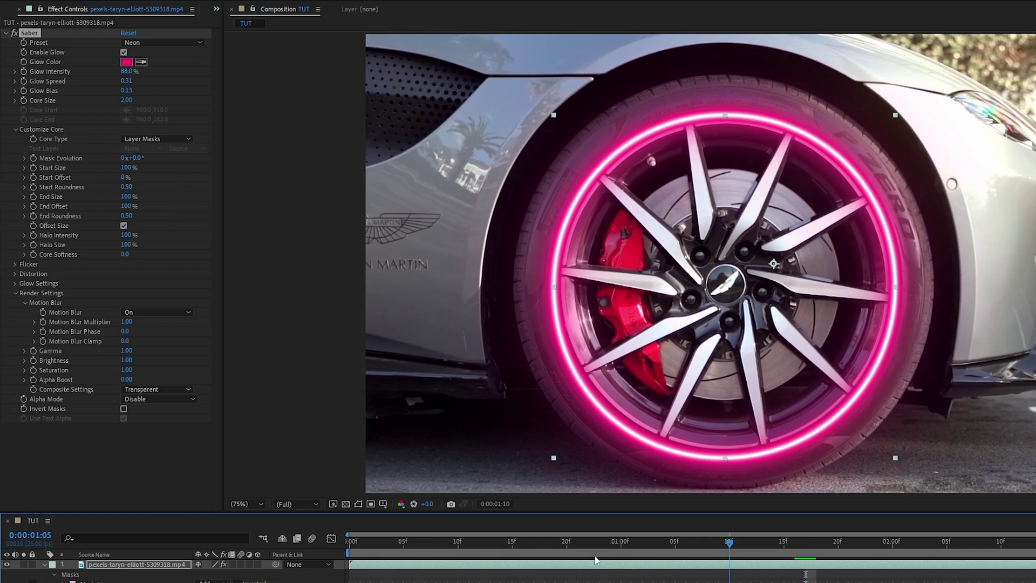
# Set Start Size to 0% and keyframe Mask Evolution from 0x at start to 4x at end.
pyautogui.moveTo(806, 541); pyautogui.dragTo(310, 558)
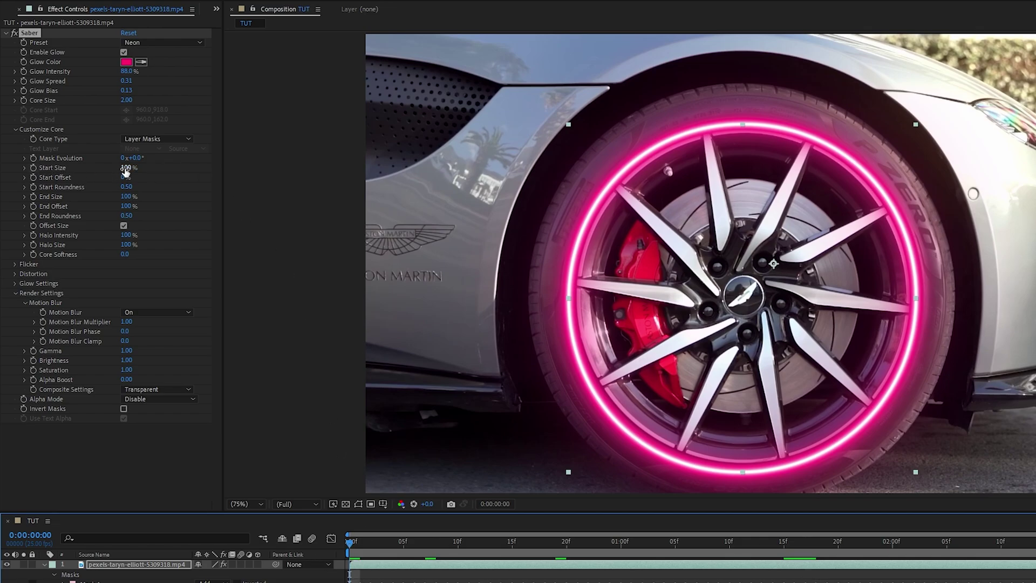
pyautogui.moveTo(126, 168); pyautogui.dragTo(81, 167)
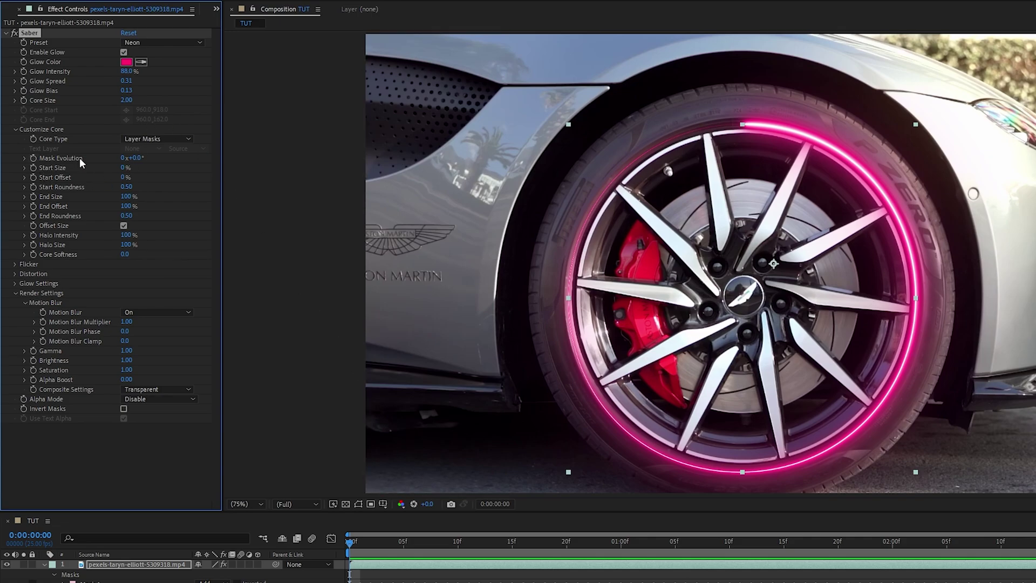
pyautogui.click(33, 157)
pyautogui.press('space')
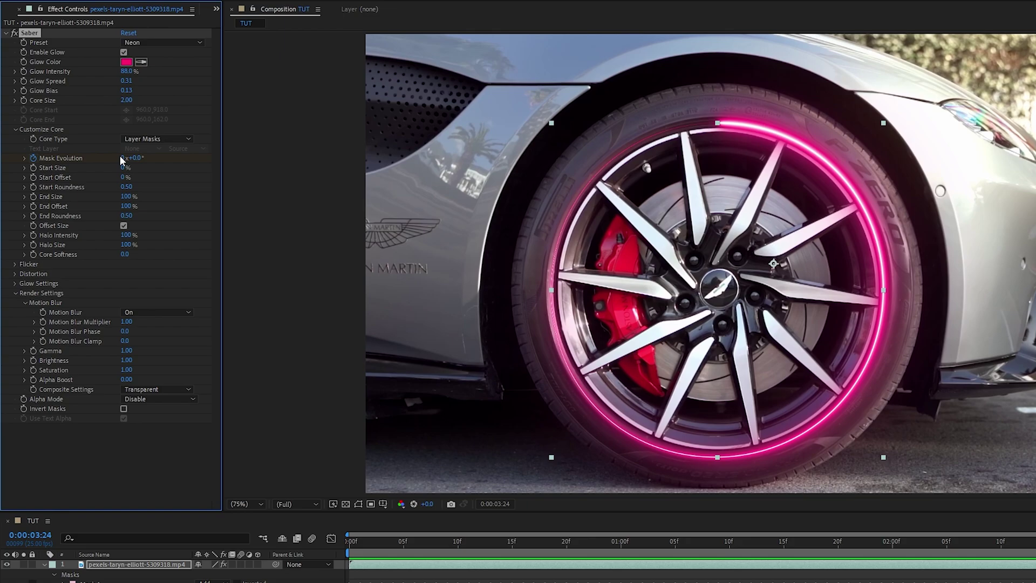
pyautogui.moveTo(123, 158); pyautogui.dragTo(162, 166)
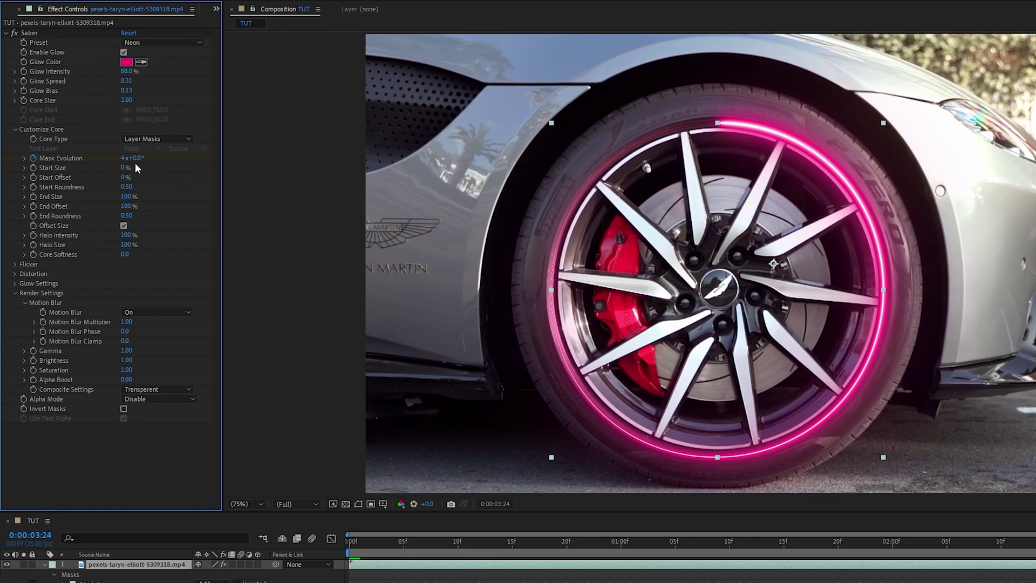
# Preview the animated glow from the first frame and scrub back to check it.
pyautogui.click(448, 542)
pyautogui.moveTo(450, 542); pyautogui.dragTo(350, 542)
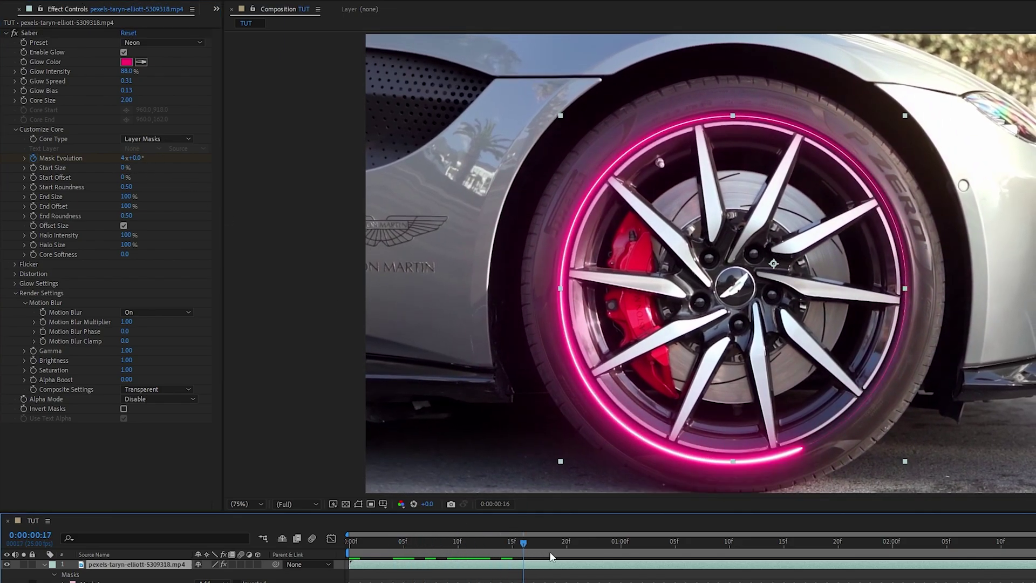
pyautogui.press('space')
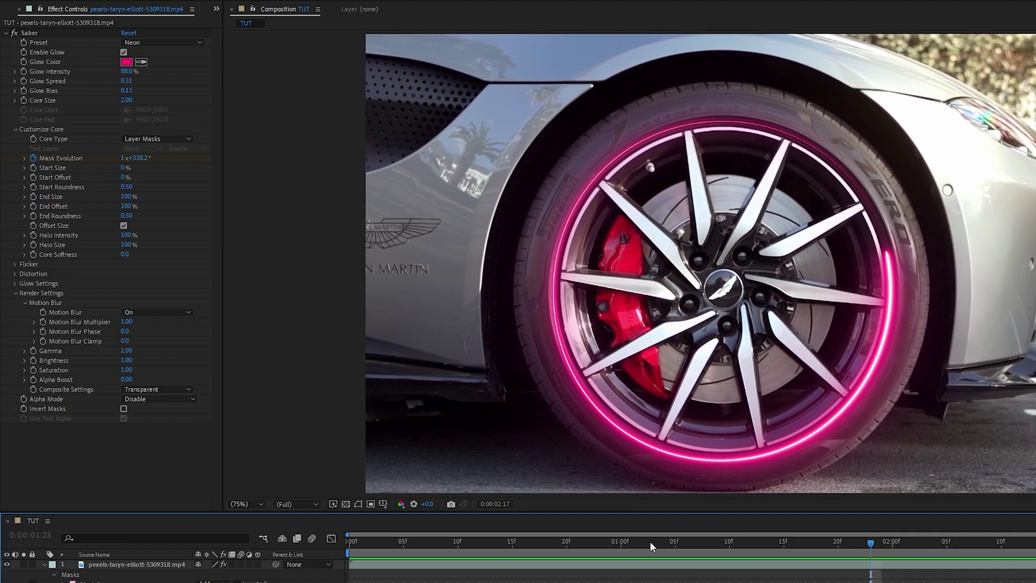
pyautogui.moveTo(650, 541); pyautogui.dragTo(619, 545)
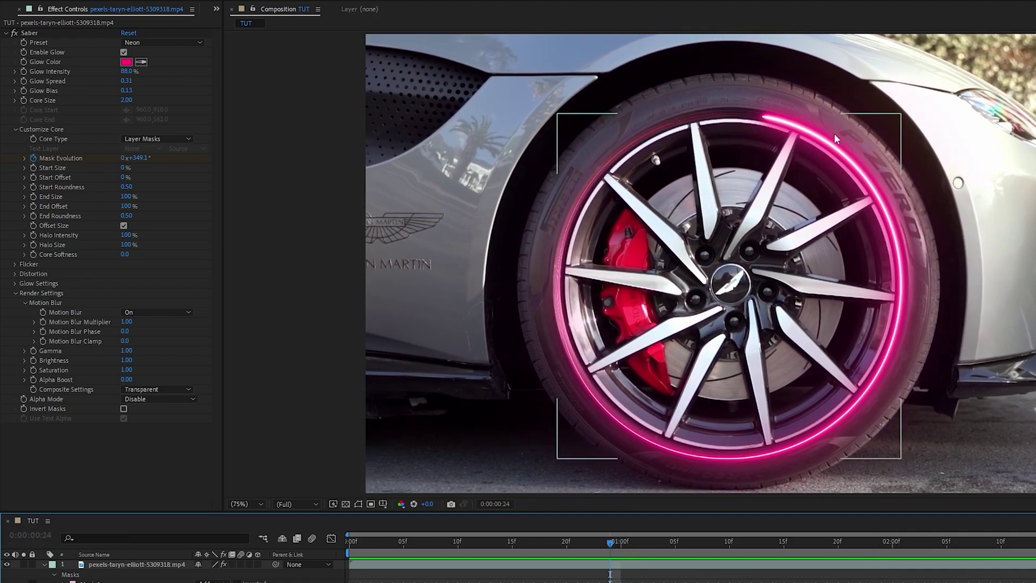
pyautogui.moveTo(610, 548); pyautogui.dragTo(350, 551)
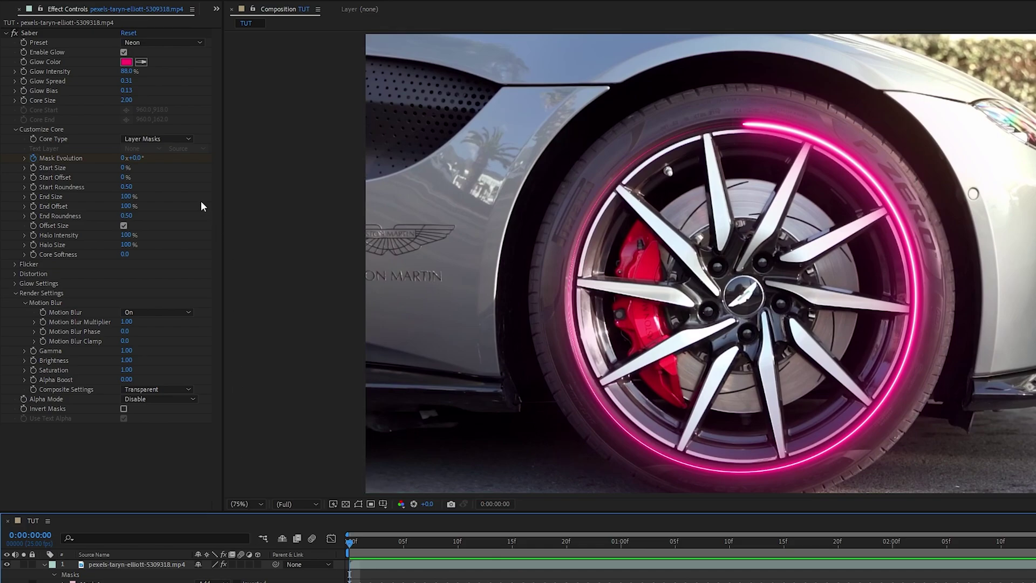
# Set Saber Start Offset to 50%, End Size to 150% and Core Softness to 1.0.
pyautogui.click(124, 176)
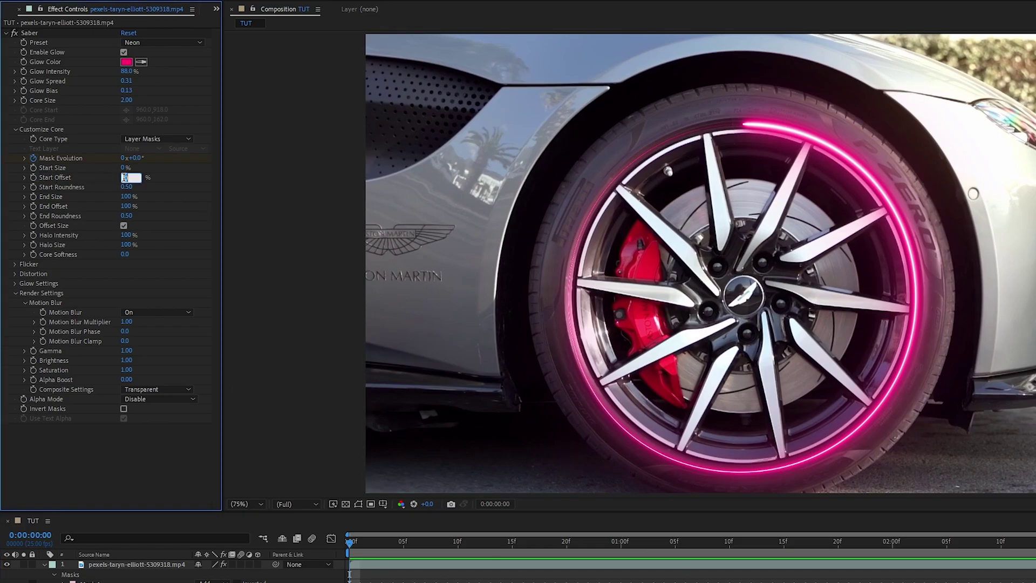
pyautogui.write('50')
pyautogui.press('Return')
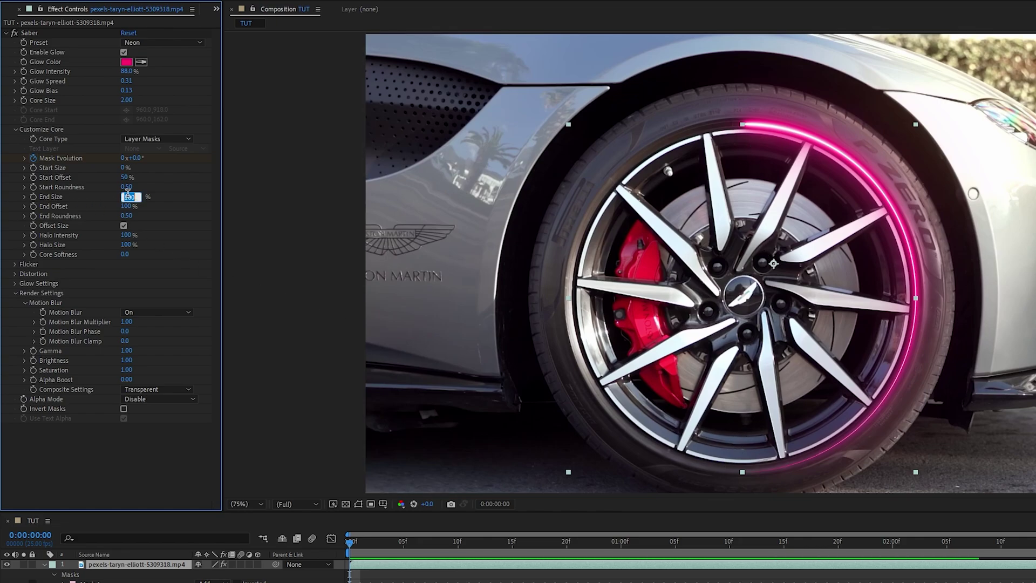
pyautogui.write('150')
pyautogui.press('Return')
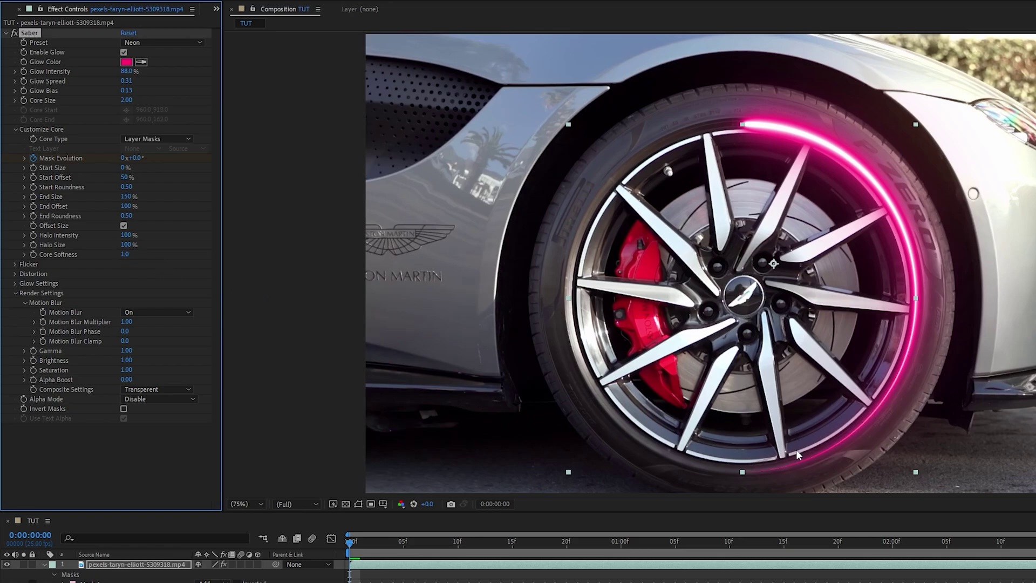
pyautogui.press('Return')
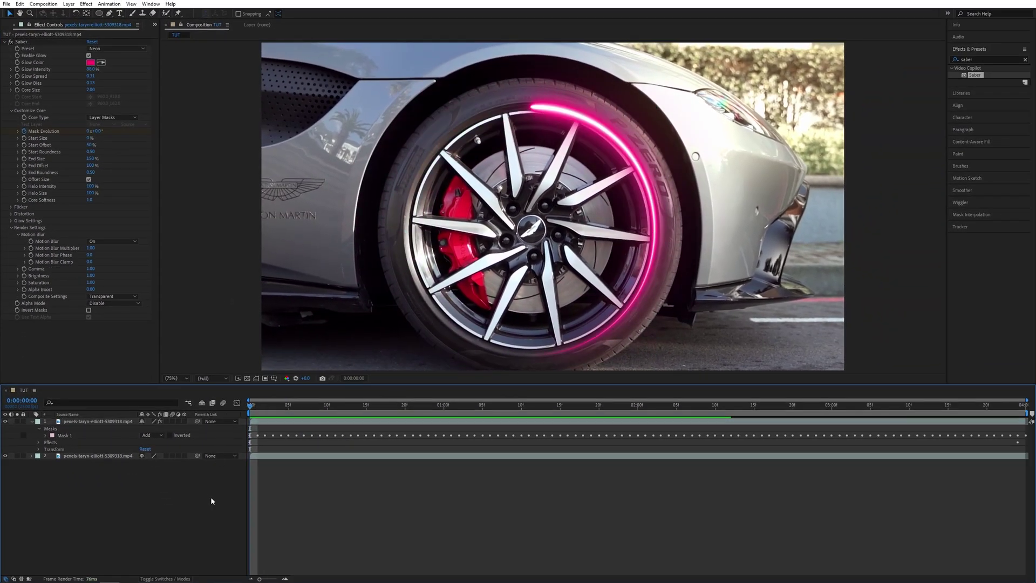
pyautogui.press('space')
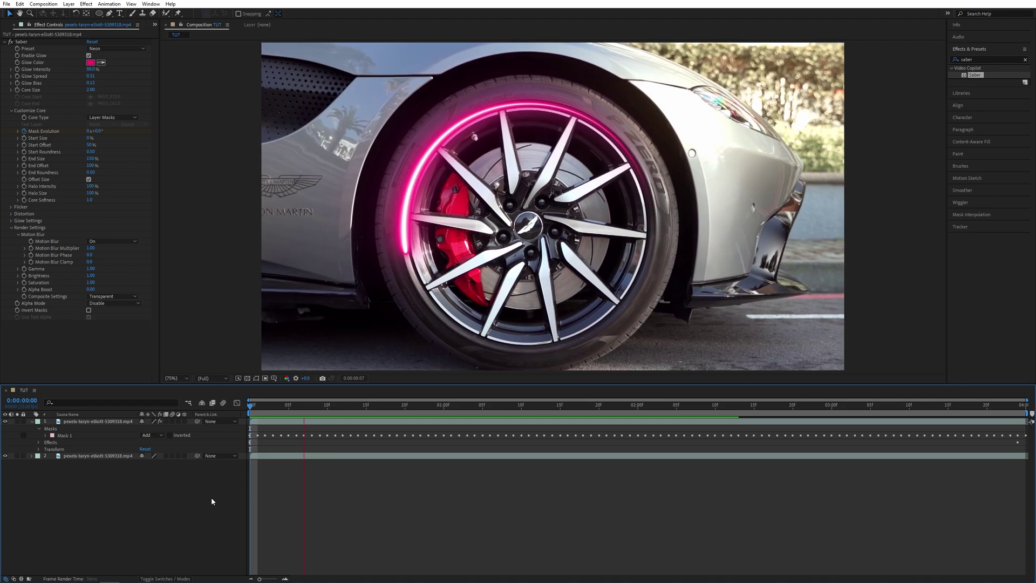